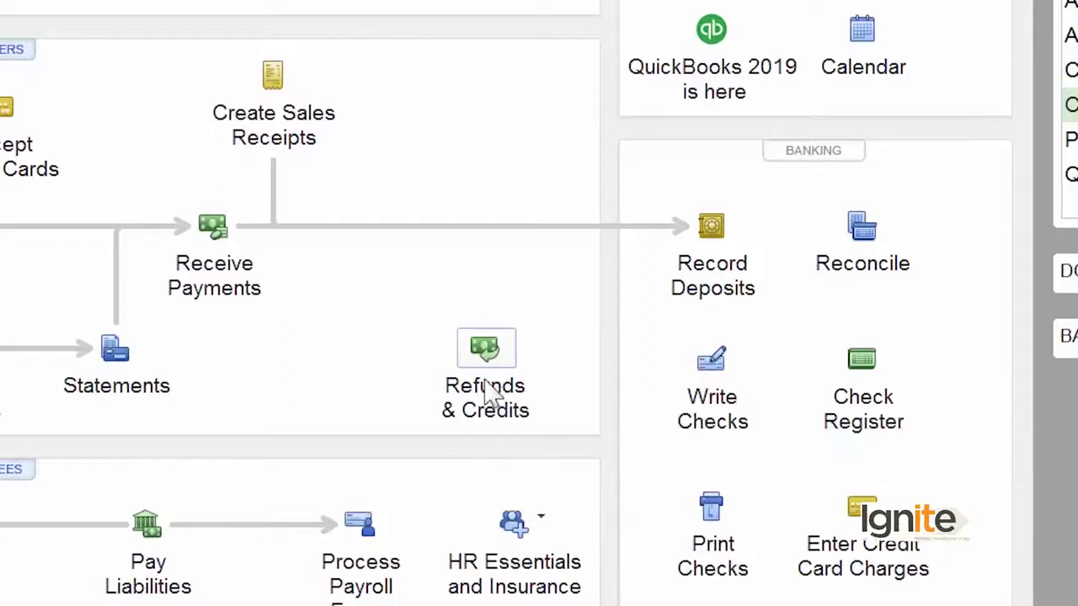
- Open a new credit memo from Refunds & Credits and assign it to the customer Babcock's Music Shop
{"action": "left_click", "coordinate": [492, 396]}
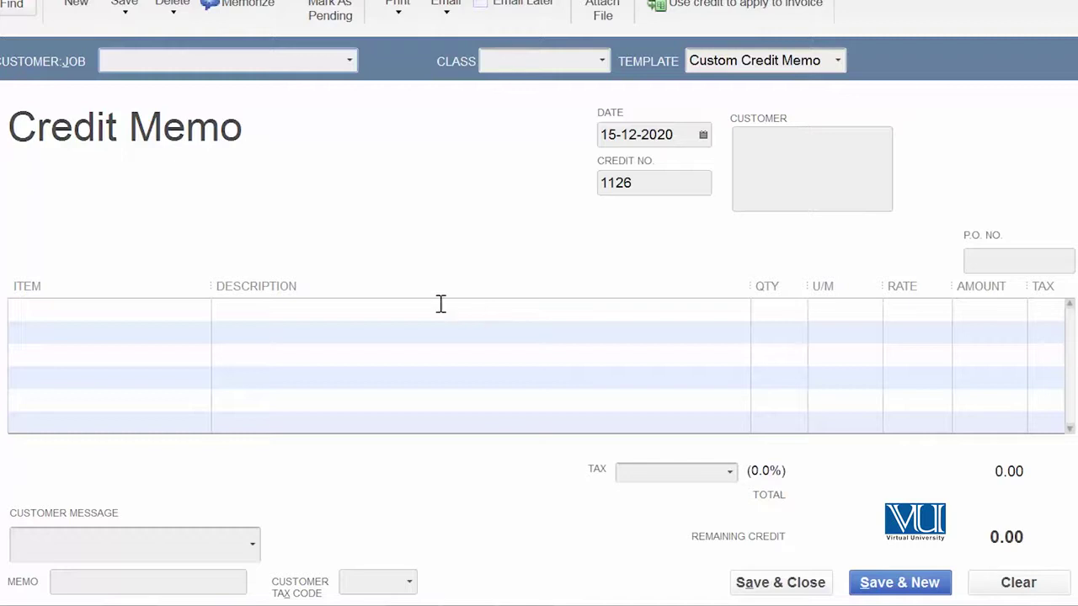
{"action": "left_click", "coordinate": [349, 64]}
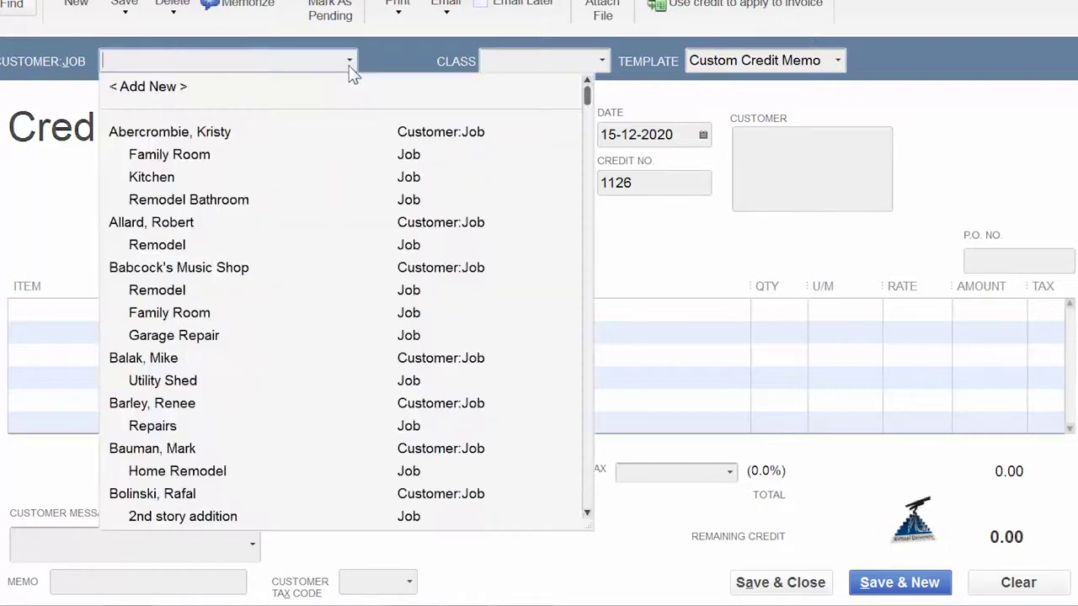
{"action": "left_click", "coordinate": [159, 267]}
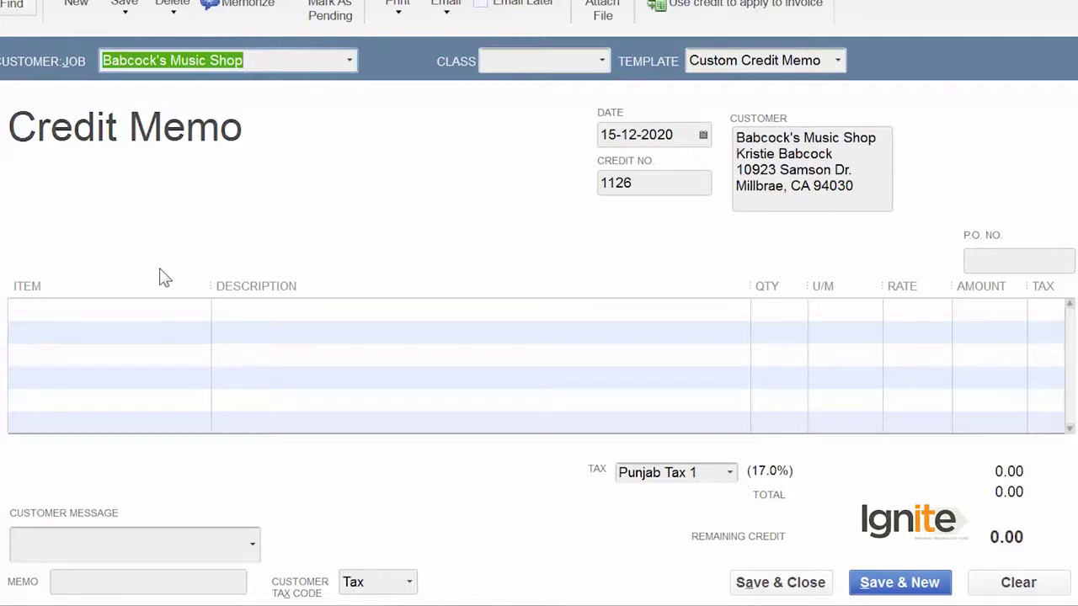
- Enter the Repairs service as the first line item of the credit memo
{"action": "left_click", "coordinate": [199, 309]}
{"action": "left_click", "coordinate": [203, 310]}
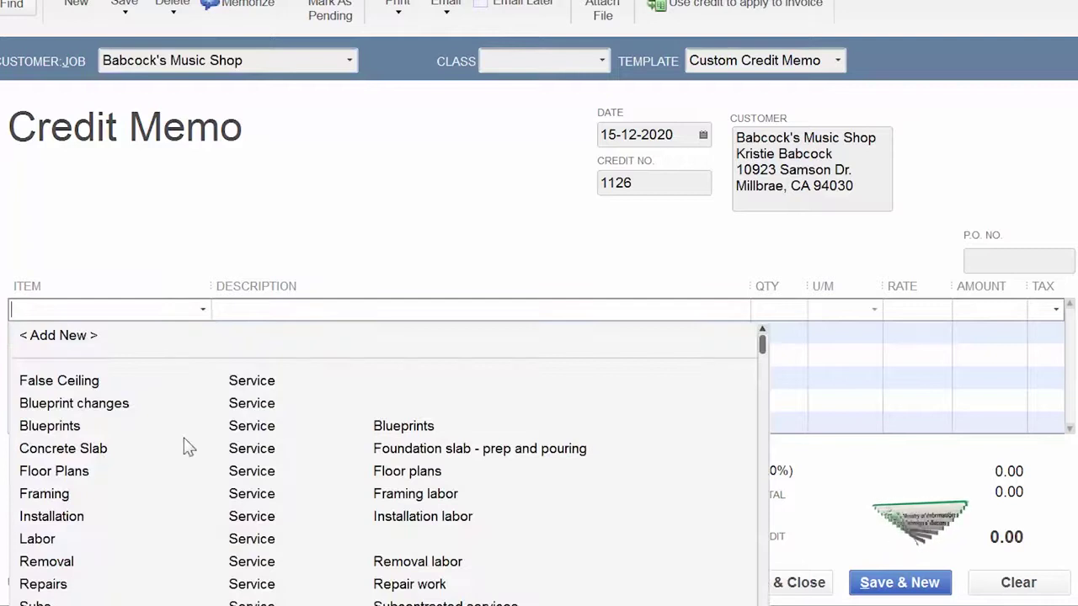
{"action": "scroll", "coordinate": [186, 446], "scroll_direction": "down", "scroll_amount": 3}
{"action": "scroll", "coordinate": [186, 446], "scroll_direction": "down", "scroll_amount": 20}
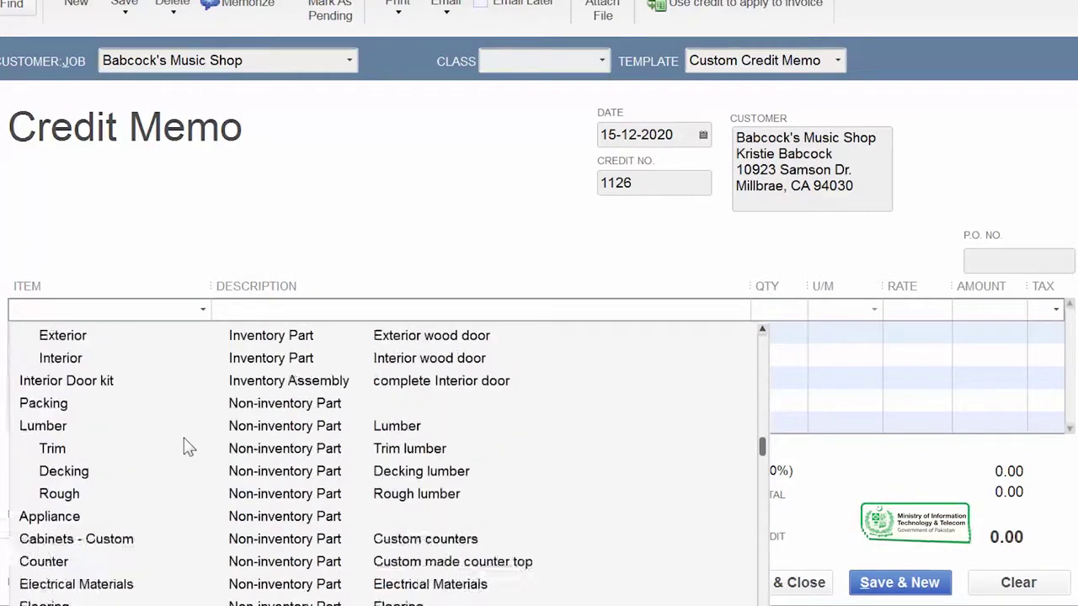
{"action": "scroll", "coordinate": [186, 446], "scroll_direction": "up", "scroll_amount": 15}
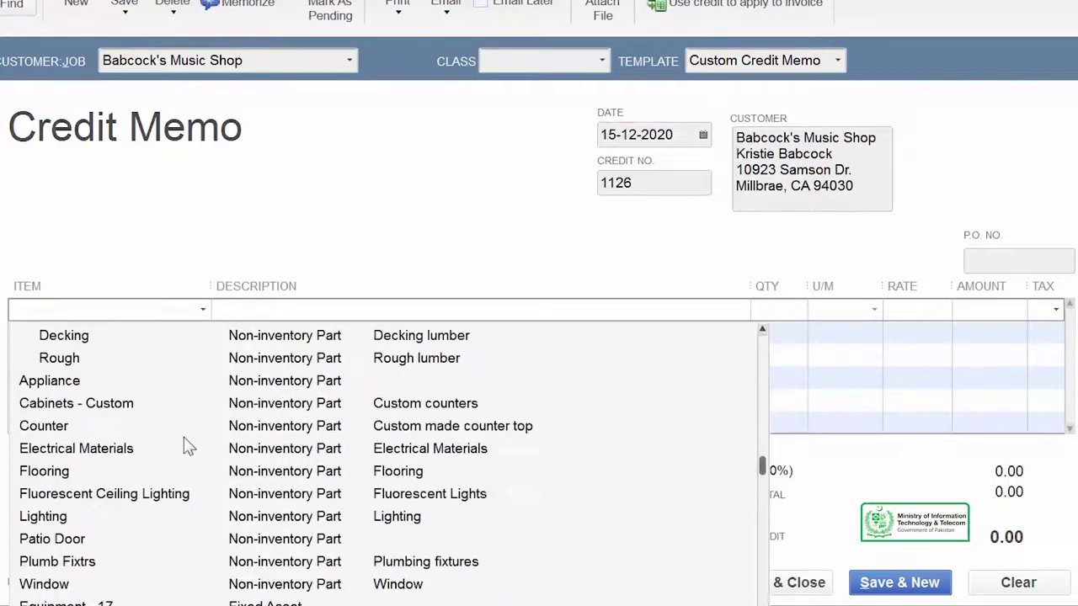
{"action": "scroll", "coordinate": [186, 446], "scroll_direction": "up", "scroll_amount": 3}
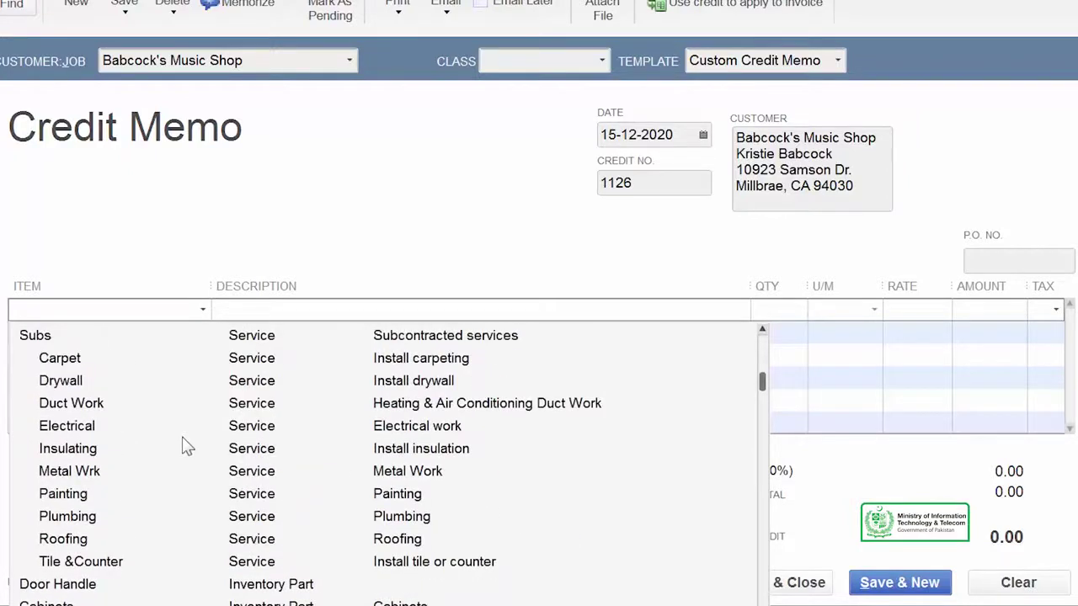
{"action": "scroll", "coordinate": [186, 446], "scroll_direction": "up", "scroll_amount": 1}
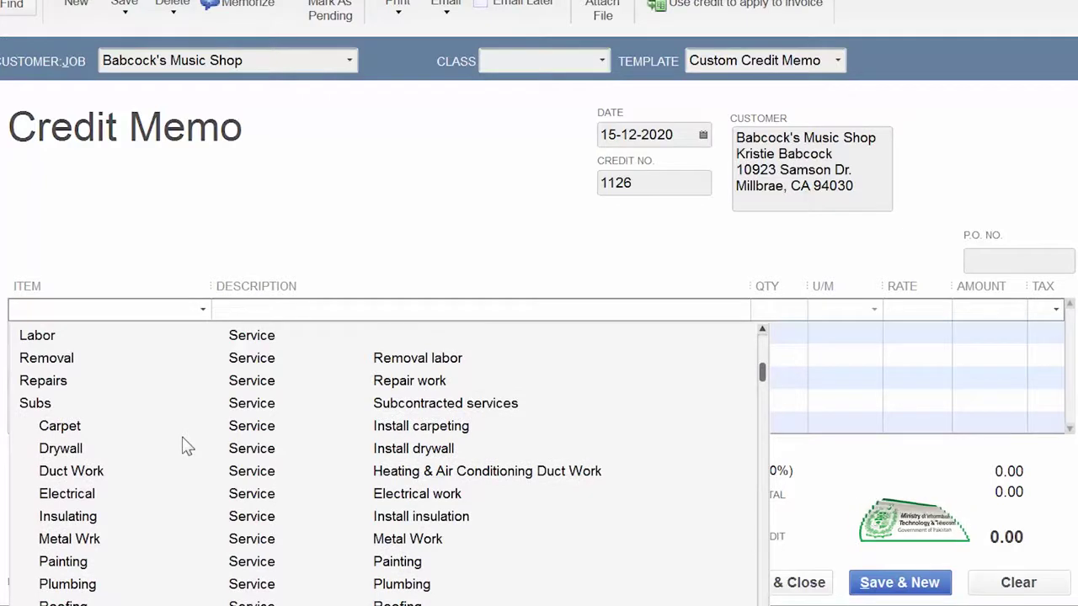
{"action": "left_click", "coordinate": [122, 385]}
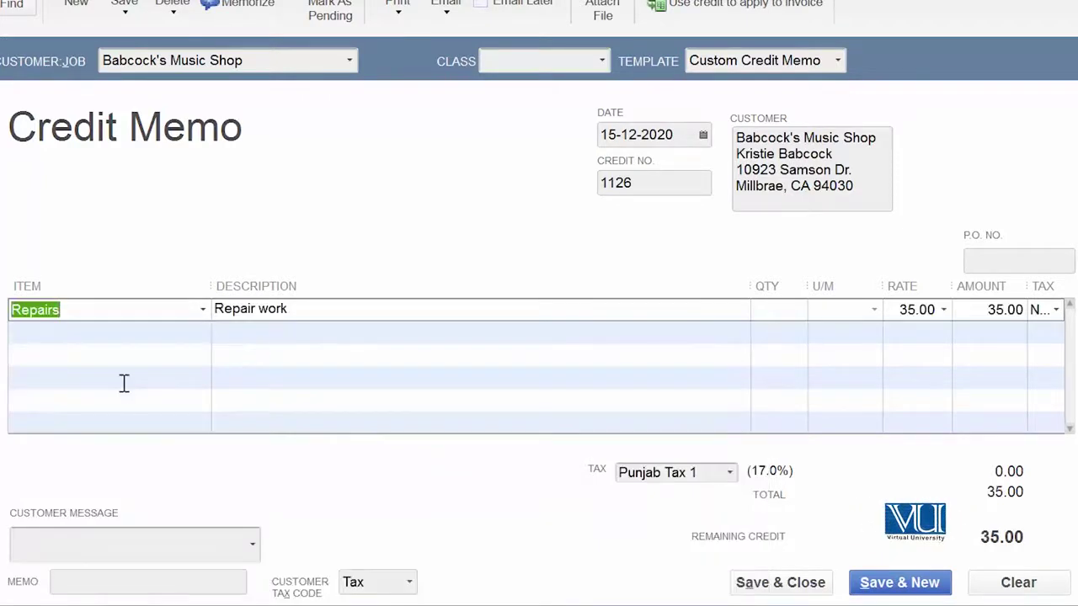
- Set the Repairs line's quantity to 10,000 and check the tax code choices for that line
{"action": "left_click", "coordinate": [757, 304]}
{"action": "type", "text": "10,000"}
{"action": "key", "text": "Tab"}
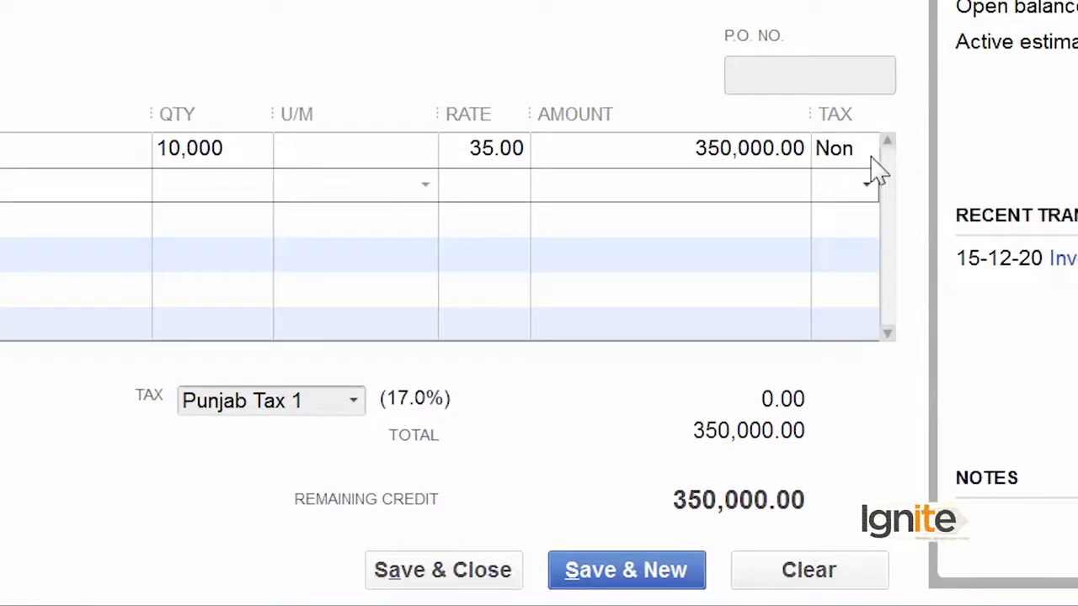
{"action": "left_click", "coordinate": [869, 160]}
{"action": "left_click", "coordinate": [867, 152]}
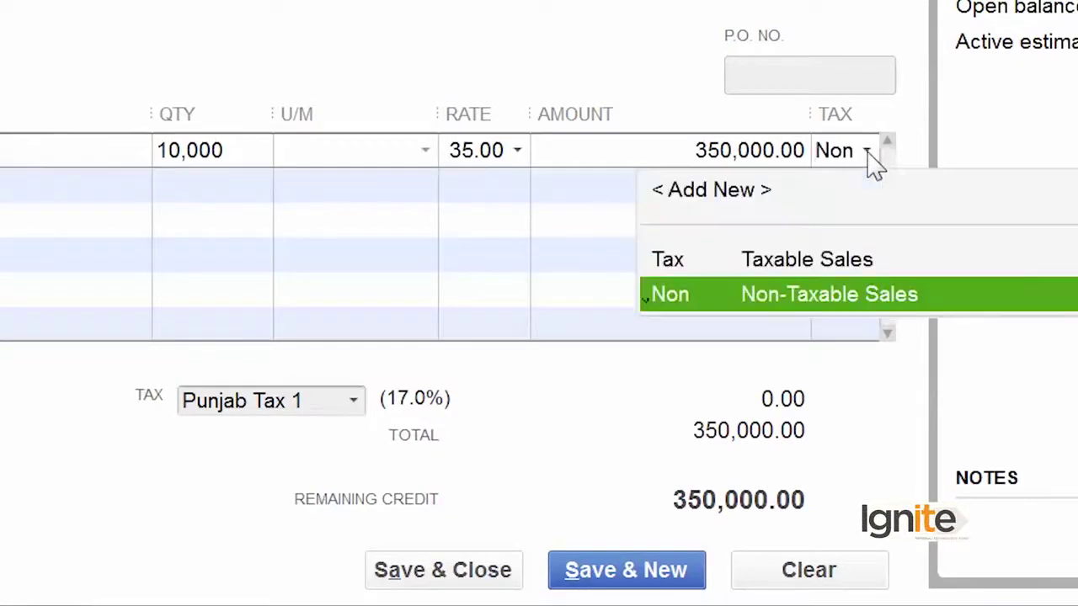
{"action": "left_click", "coordinate": [866, 153]}
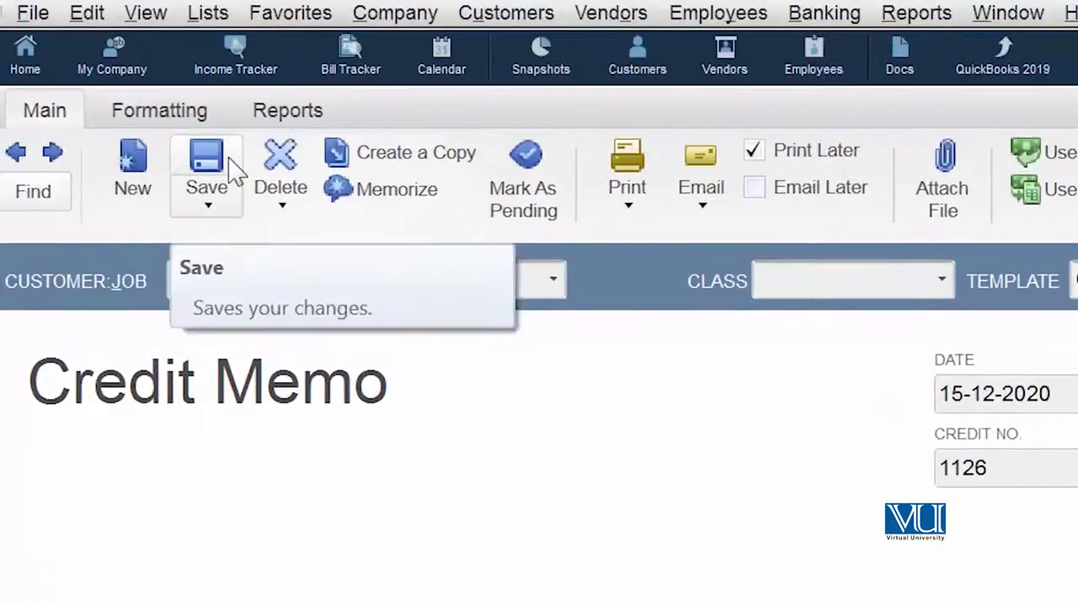
- Save the credit memo, select Retain as an available credit, and dismiss the Available Credit dialog without confirming
{"action": "left_click", "coordinate": [237, 172]}
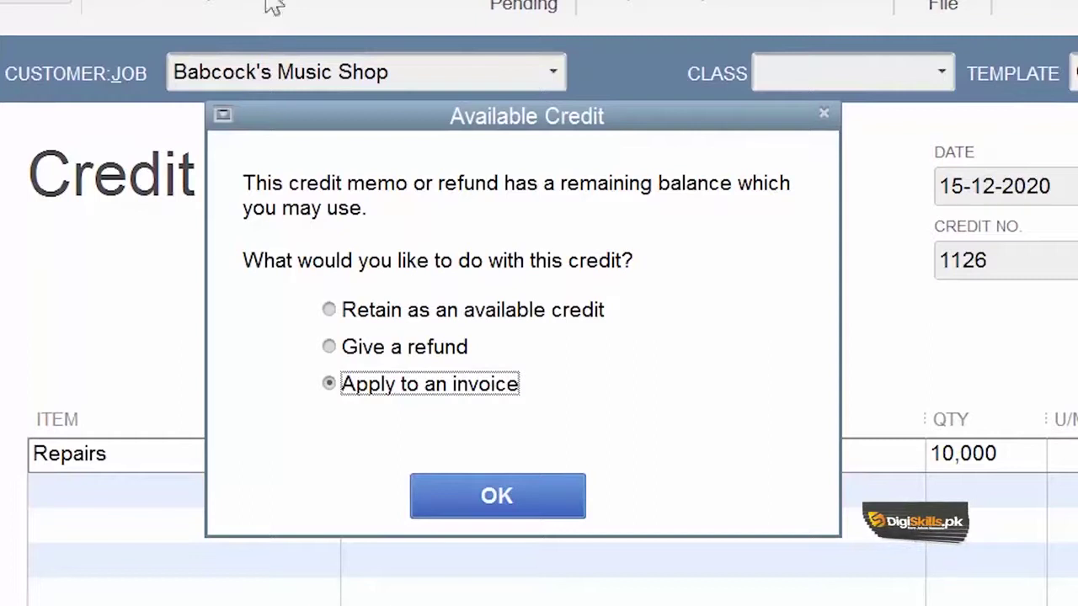
{"action": "left_click", "coordinate": [463, 310]}
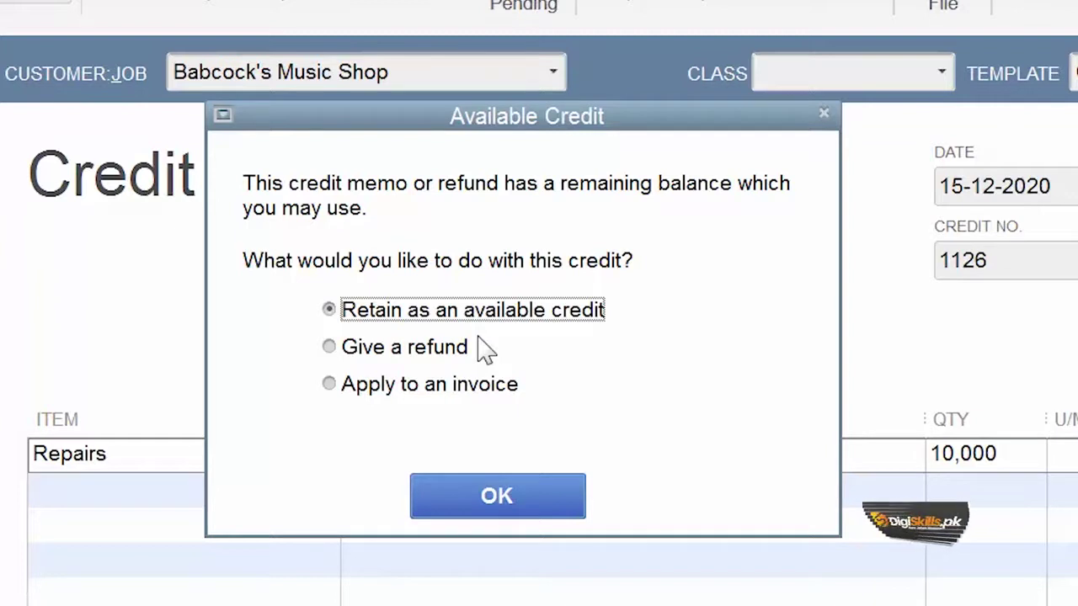
{"action": "left_click", "coordinate": [823, 114]}
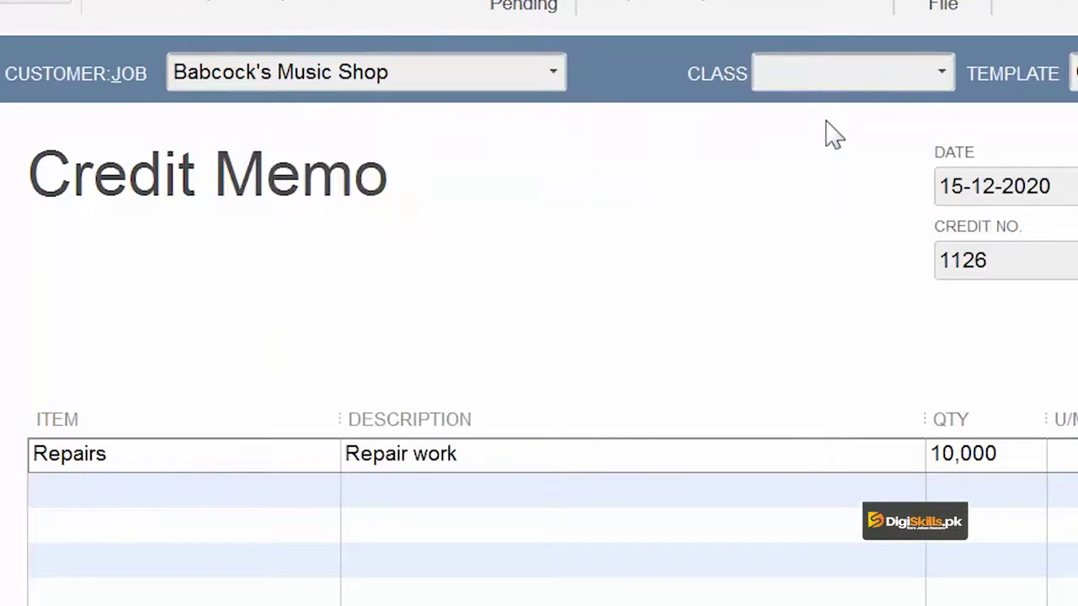
- Replace the Repairs item with Wood Door at quantity 5 and add Door Handle at quantity 40 on the second line
{"action": "left_click", "coordinate": [333, 459]}
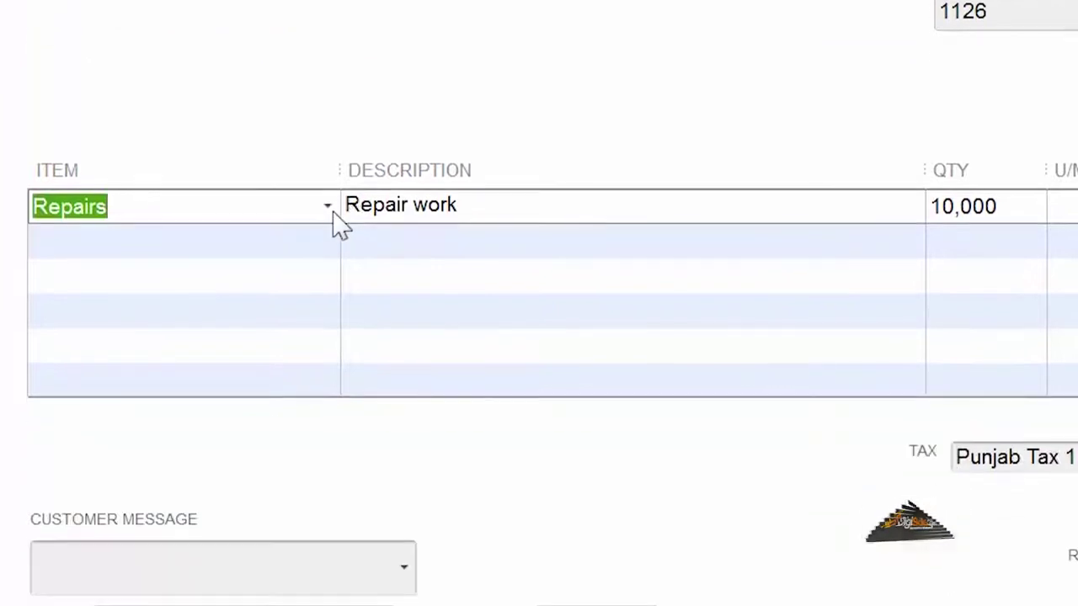
{"action": "left_click", "coordinate": [328, 454]}
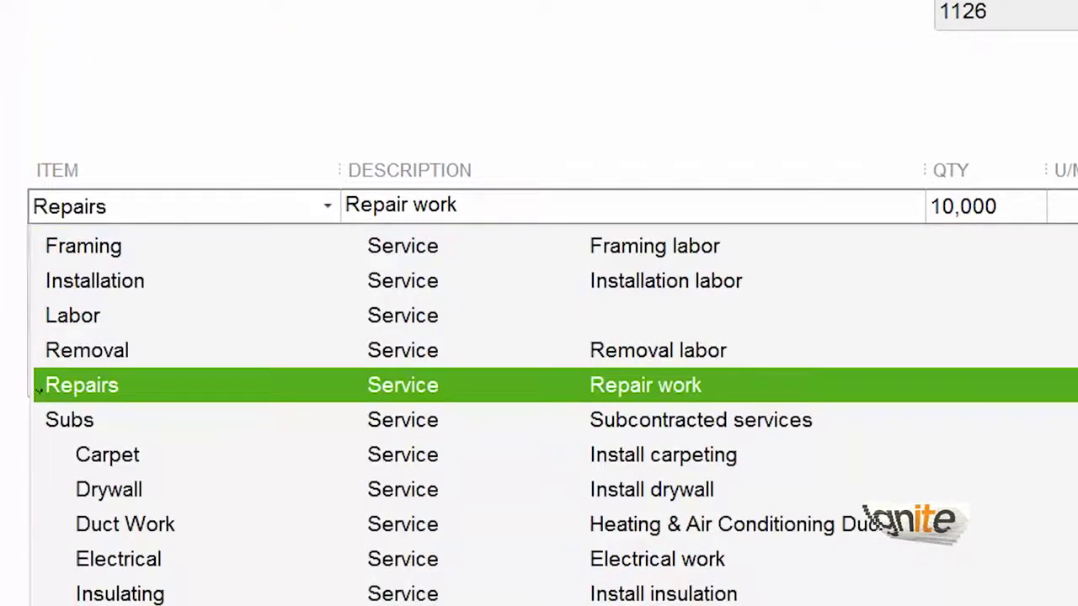
{"action": "scroll", "coordinate": [1044, 337], "scroll_direction": "down", "scroll_amount": 3}
{"action": "scroll", "coordinate": [472, 412], "scroll_direction": "down", "scroll_amount": 2}
{"action": "scroll", "coordinate": [471, 413], "scroll_direction": "down", "scroll_amount": 2}
{"action": "scroll", "coordinate": [471, 412], "scroll_direction": "up", "scroll_amount": 2}
{"action": "scroll", "coordinate": [471, 413], "scroll_direction": "up", "scroll_amount": 2}
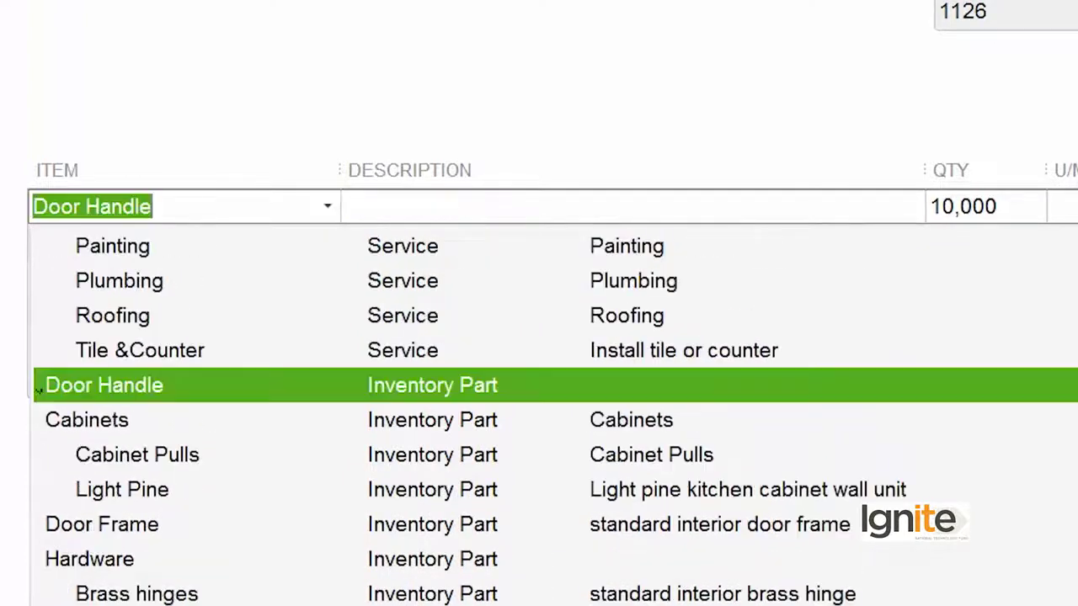
{"action": "left_click", "coordinate": [101, 523]}
{"action": "left_click", "coordinate": [330, 246]}
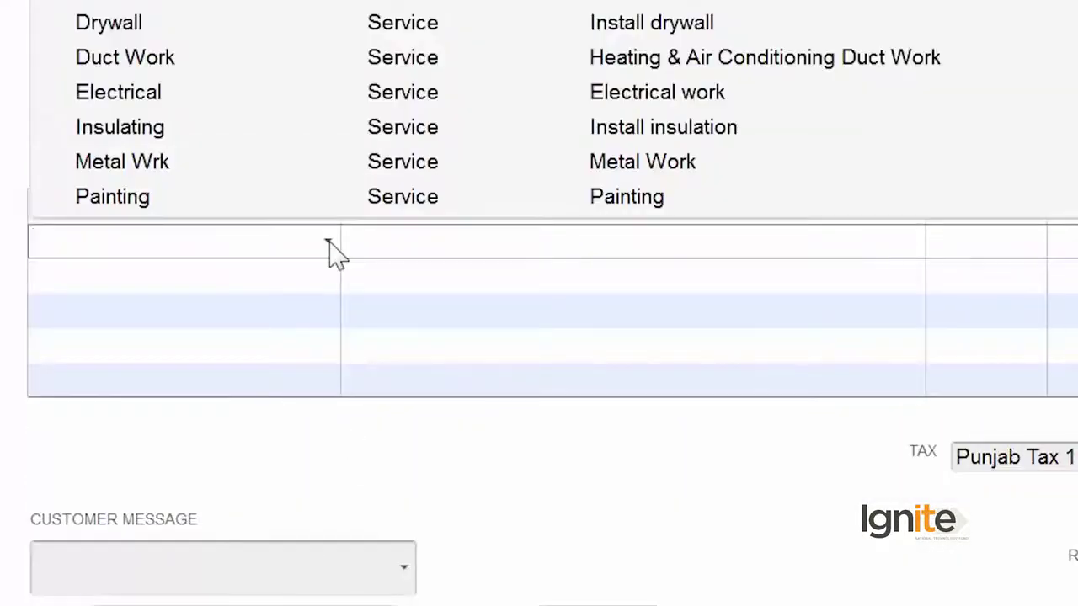
{"action": "left_click", "coordinate": [312, 4]}
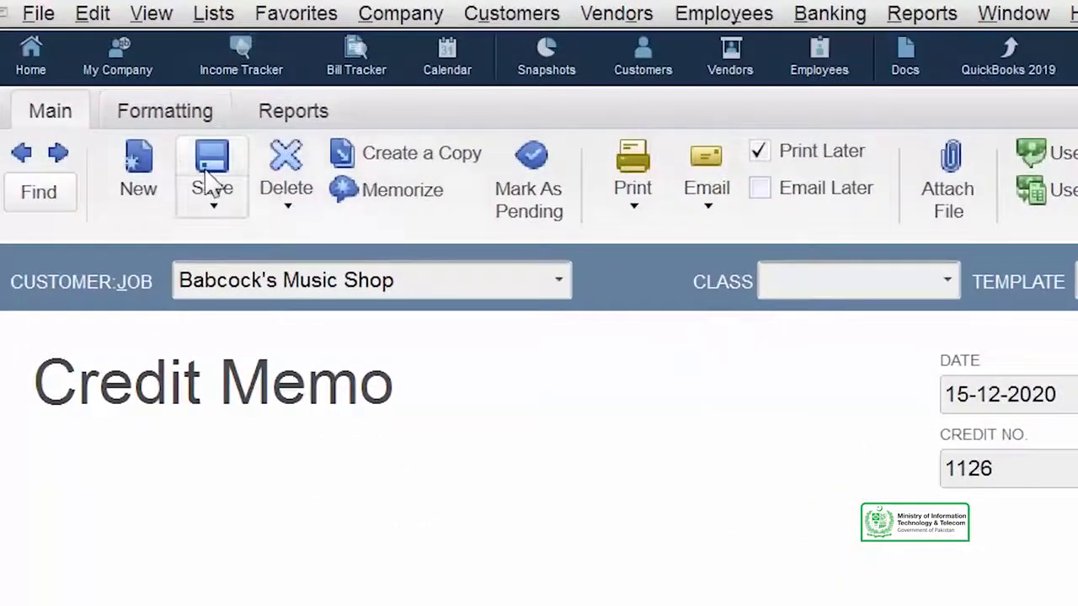
- Save the changed credit memo, record the changes, and retain the remaining balance as an available credit
{"action": "left_click", "coordinate": [208, 181]}
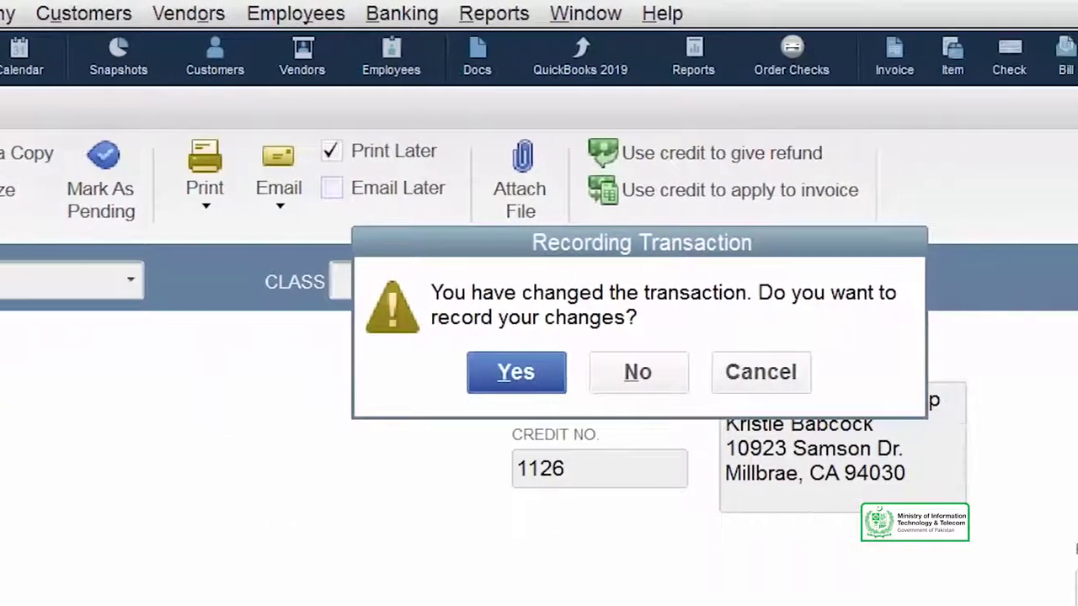
{"action": "left_click", "coordinate": [944, 374]}
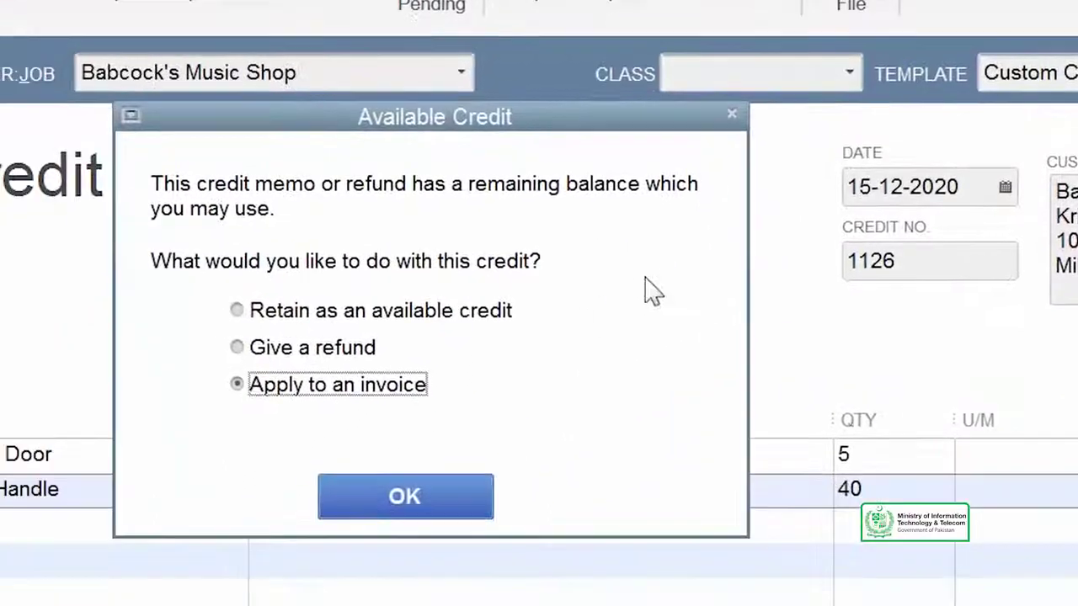
{"action": "left_click", "coordinate": [487, 325]}
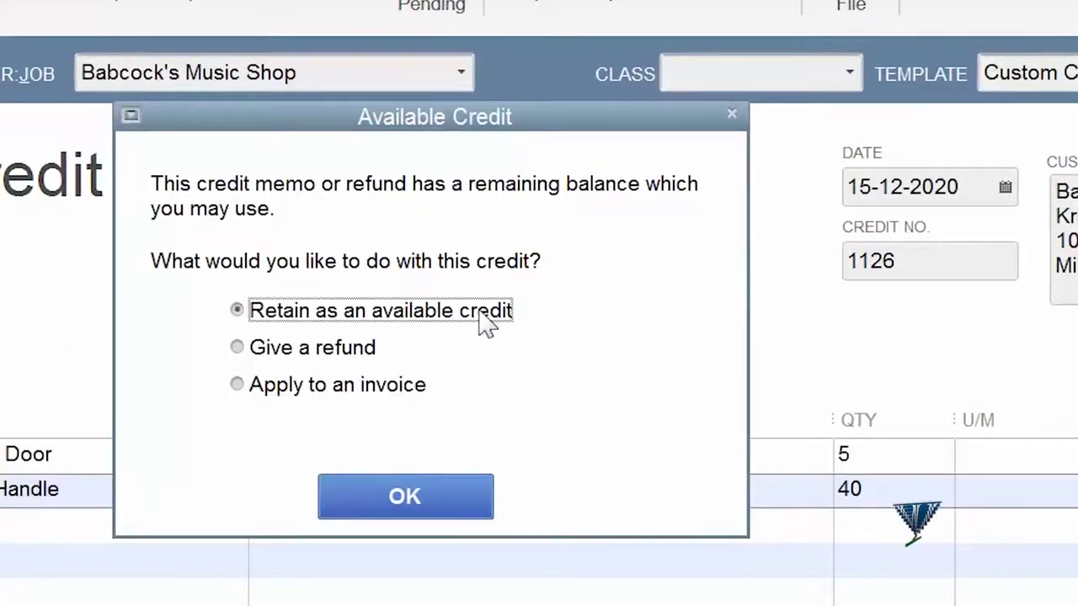
{"action": "left_click", "coordinate": [484, 501]}
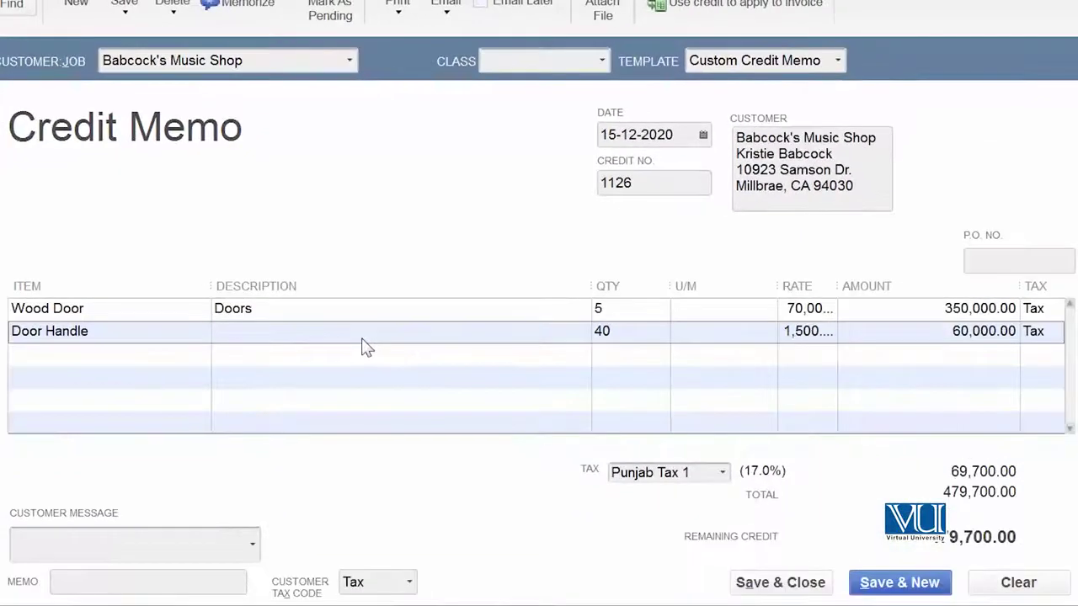